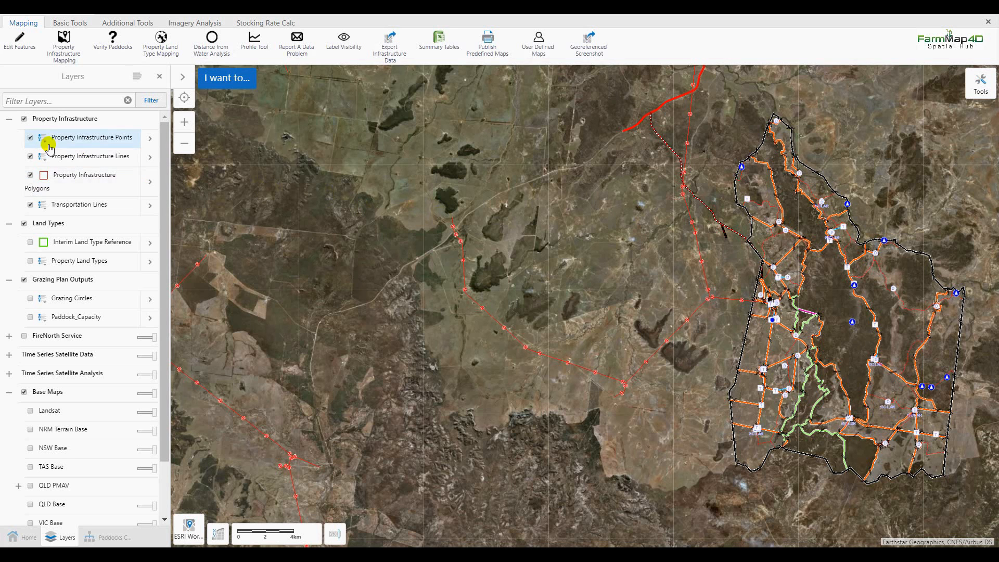
Hide the infrastructure point, infrastructure line and road layers
{"action": "left_click", "coordinate": [30, 138]}
{"action": "left_click", "coordinate": [30, 156]}
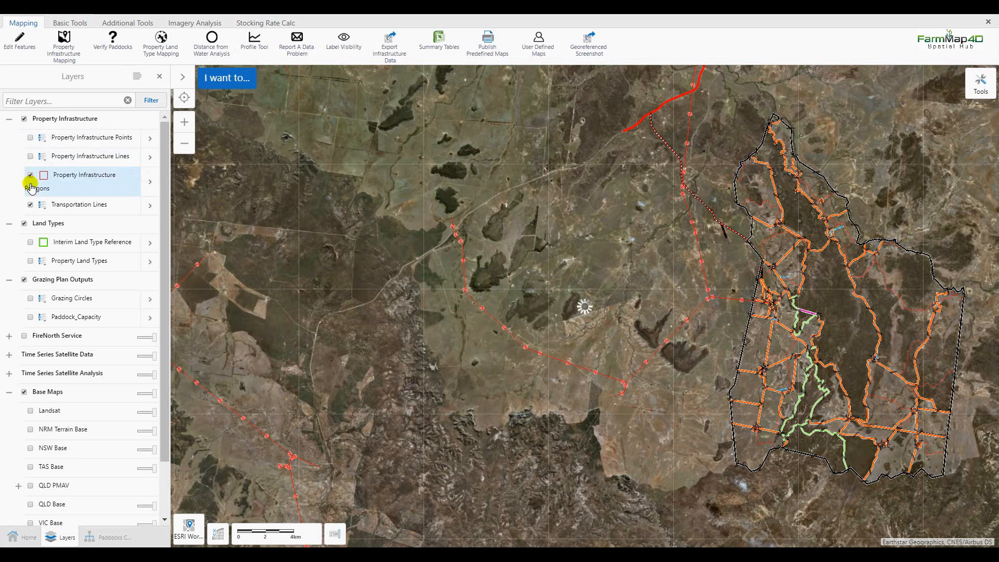
{"action": "left_click", "coordinate": [29, 205]}
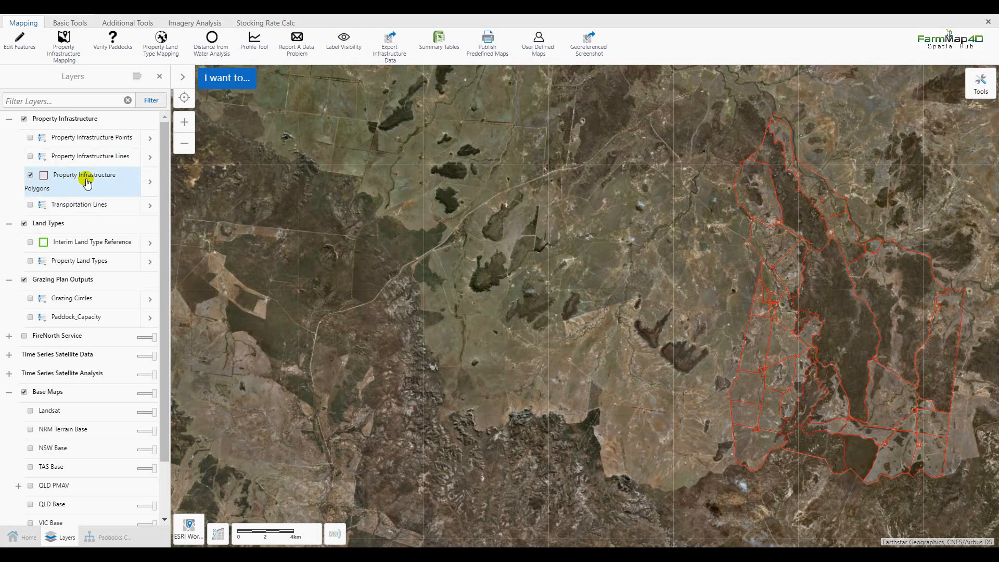
Show the road and infrastructure layers again and run Verify Paddocks
{"action": "left_click", "coordinate": [30, 205]}
{"action": "left_click", "coordinate": [30, 156]}
{"action": "left_click", "coordinate": [30, 138]}
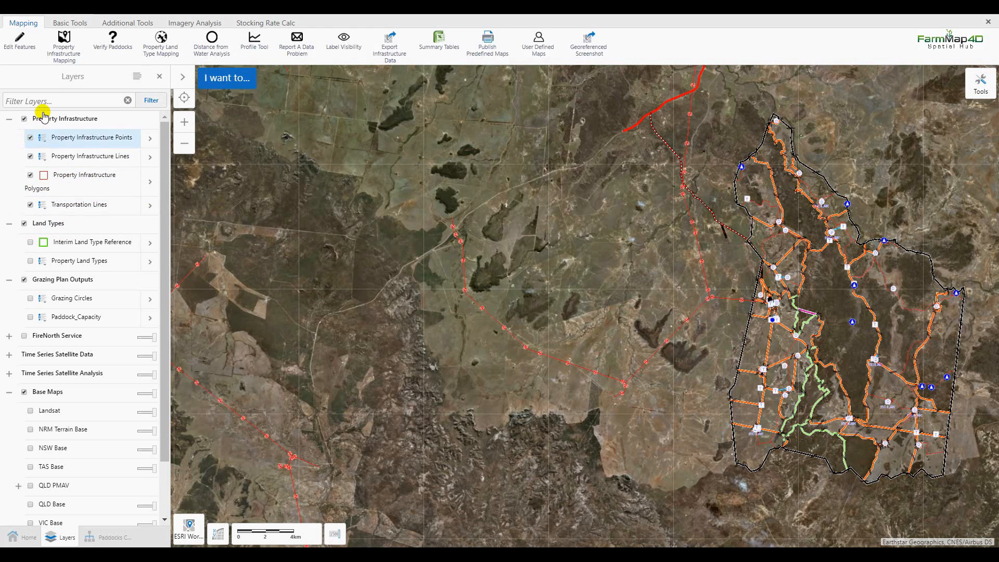
{"action": "left_click", "coordinate": [116, 47]}
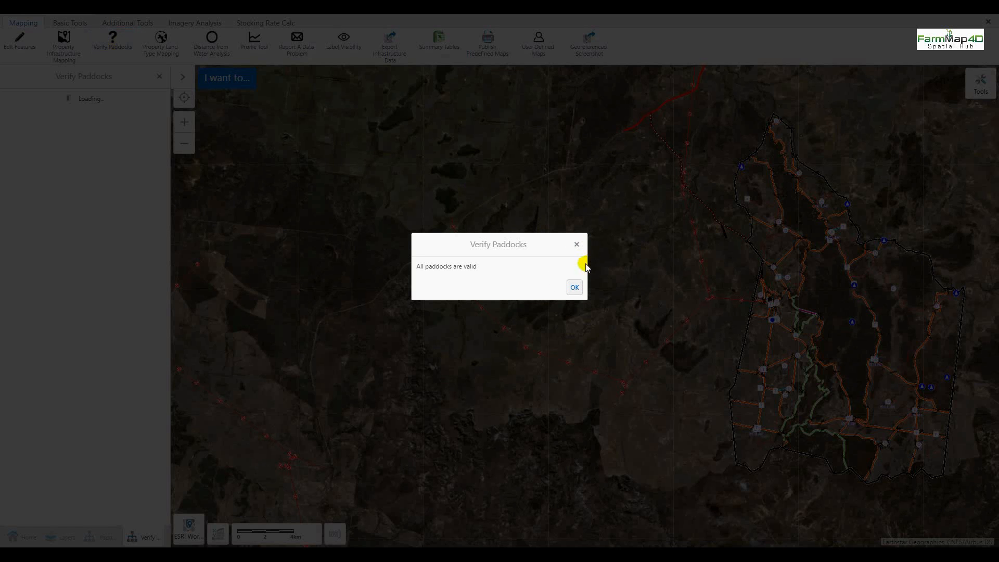
Dismiss the message confirming all paddocks are valid
{"action": "left_click", "coordinate": [574, 288]}
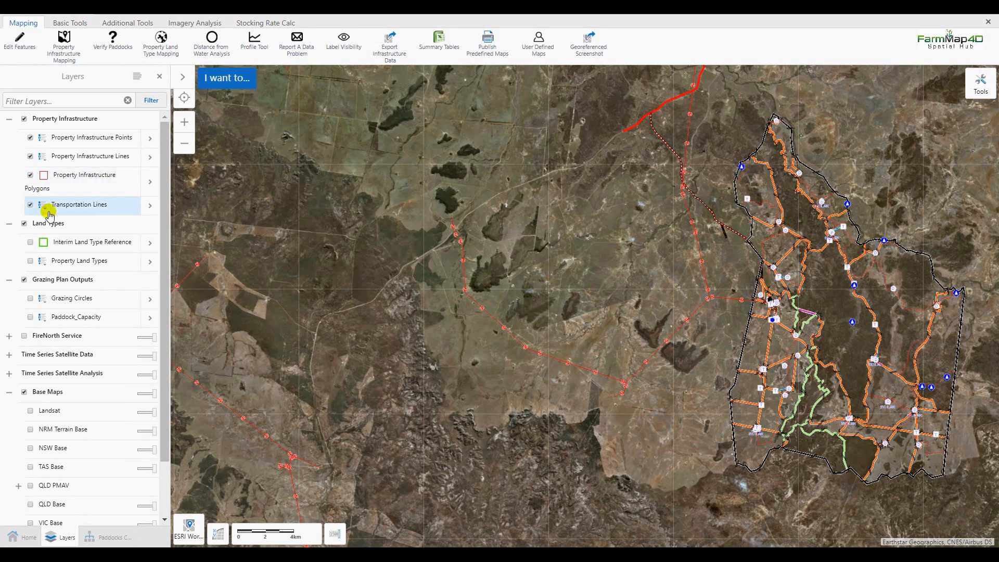
{"action": "left_click", "coordinate": [30, 261]}
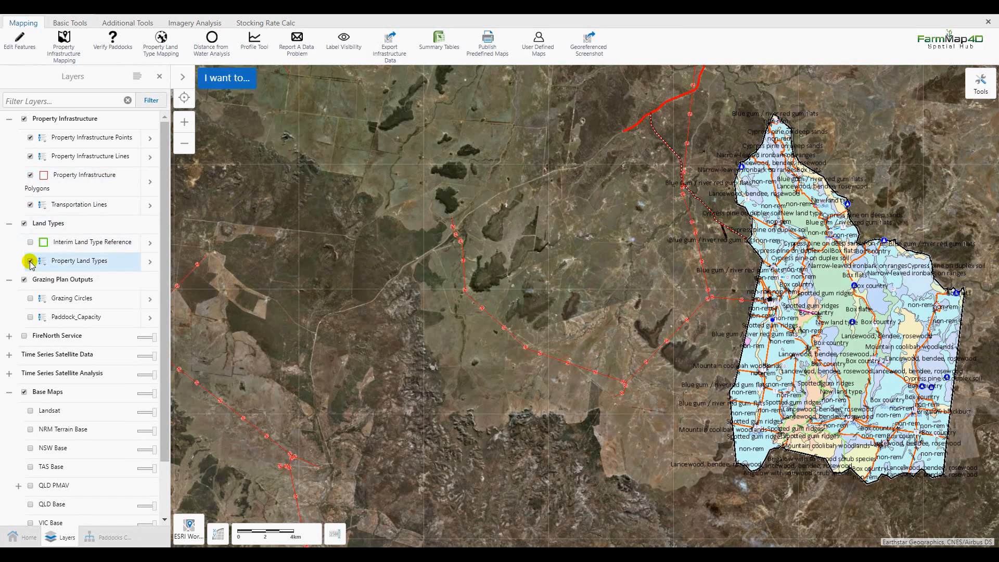
{"action": "left_click", "coordinate": [30, 261]}
{"action": "left_click", "coordinate": [30, 299]}
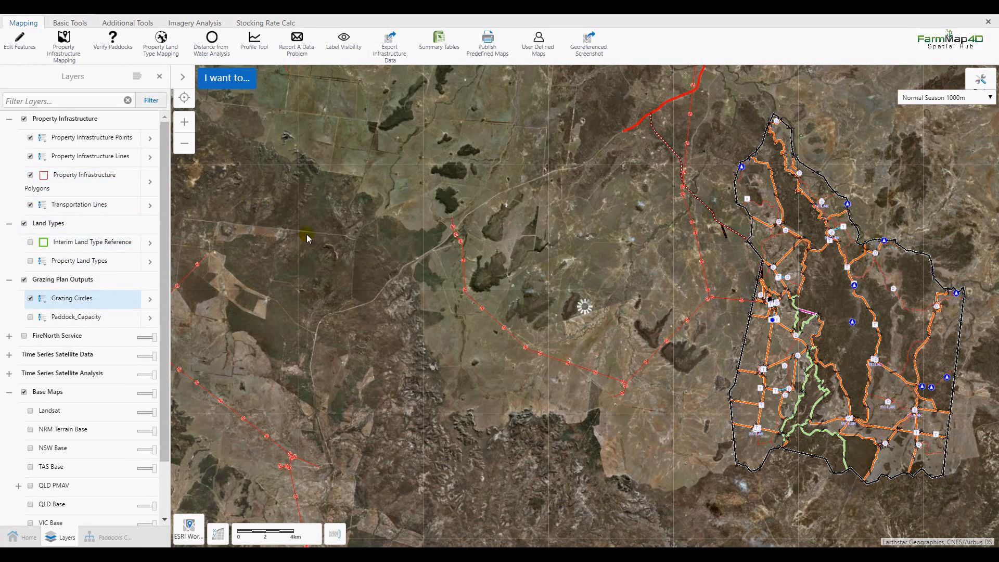
{"action": "left_click", "coordinate": [947, 99]}
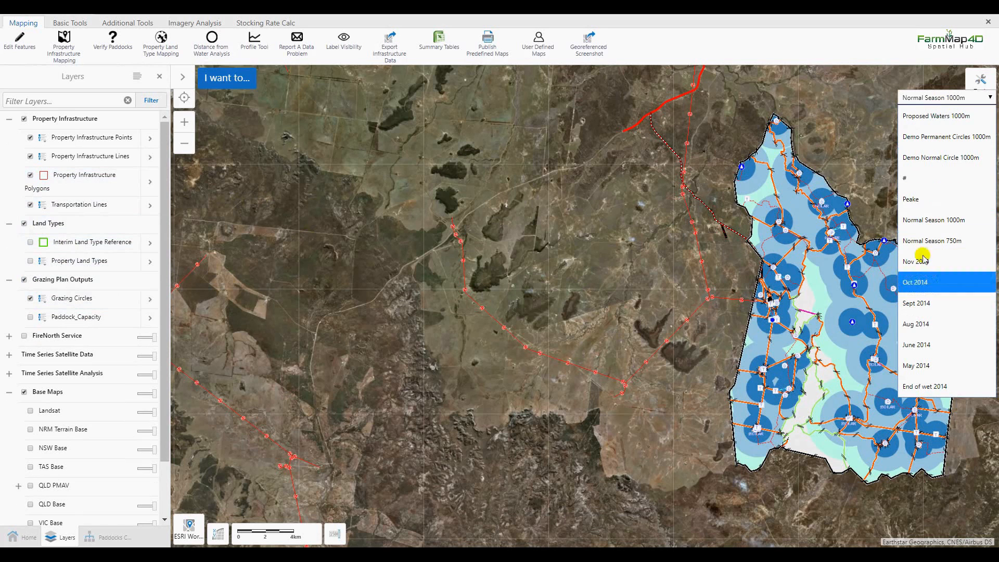
{"action": "left_click", "coordinate": [945, 102]}
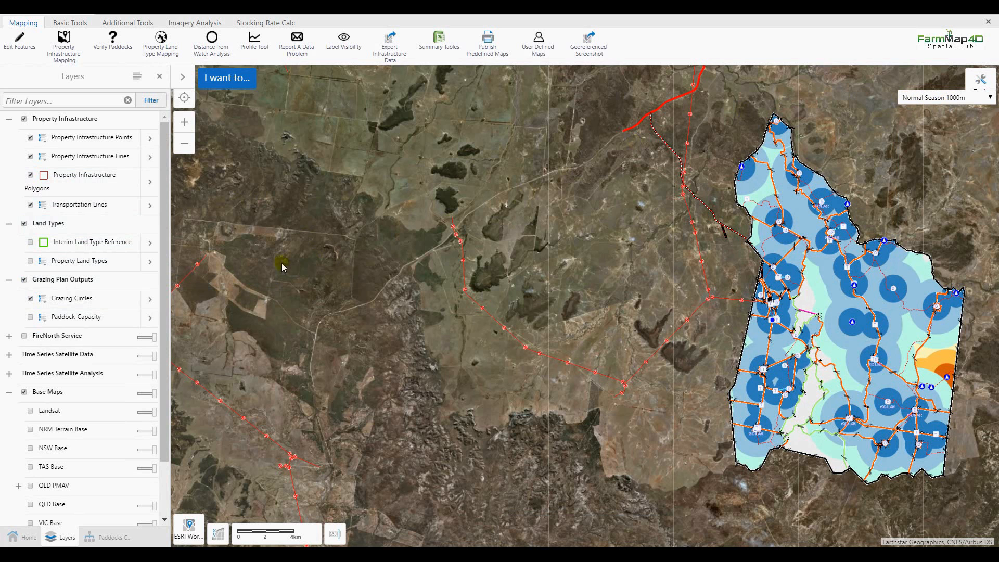
{"action": "left_click", "coordinate": [31, 298]}
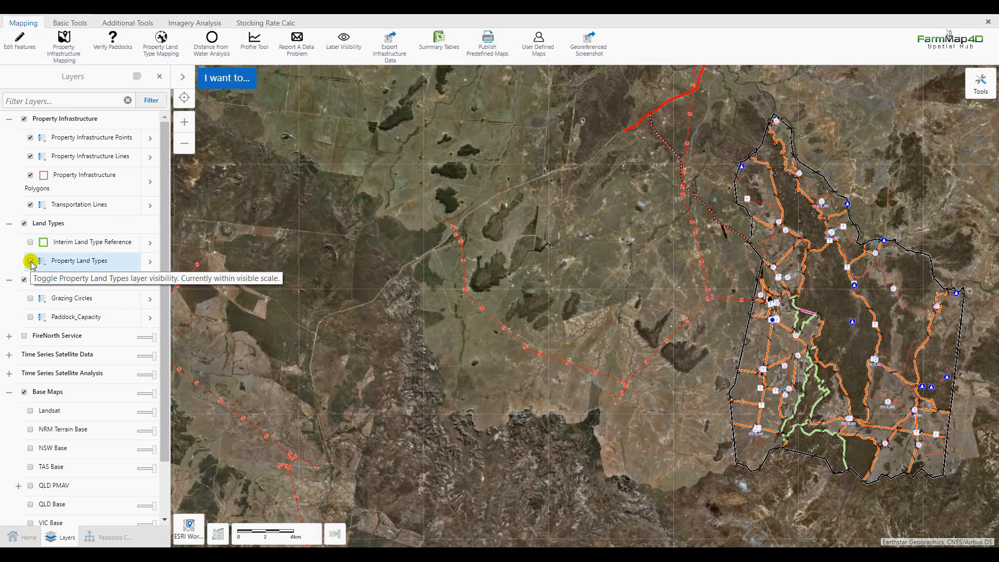
Display Property Land Types on the map and open the Stocking Rate Calc tools
{"action": "left_click", "coordinate": [31, 262]}
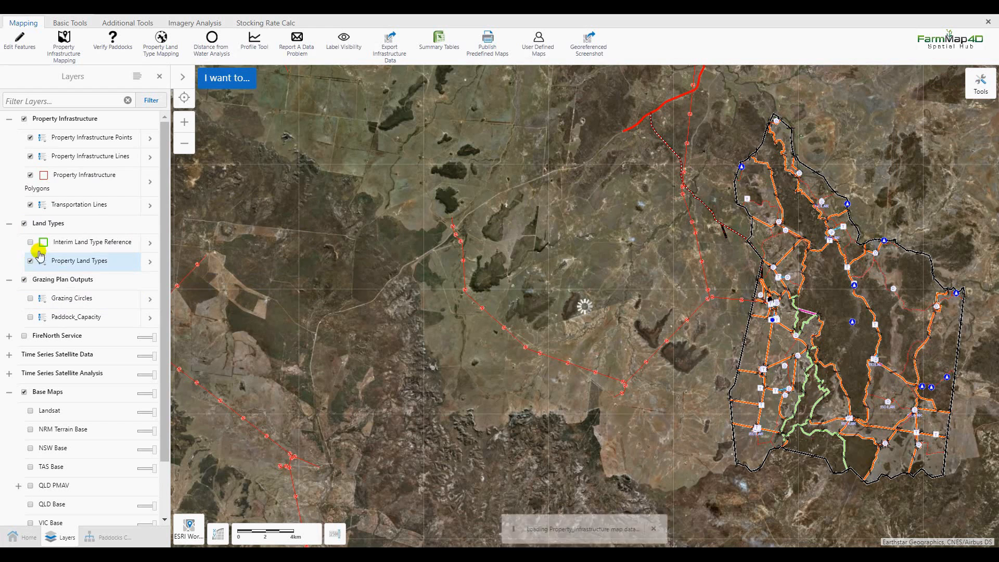
{"action": "left_click", "coordinate": [276, 29]}
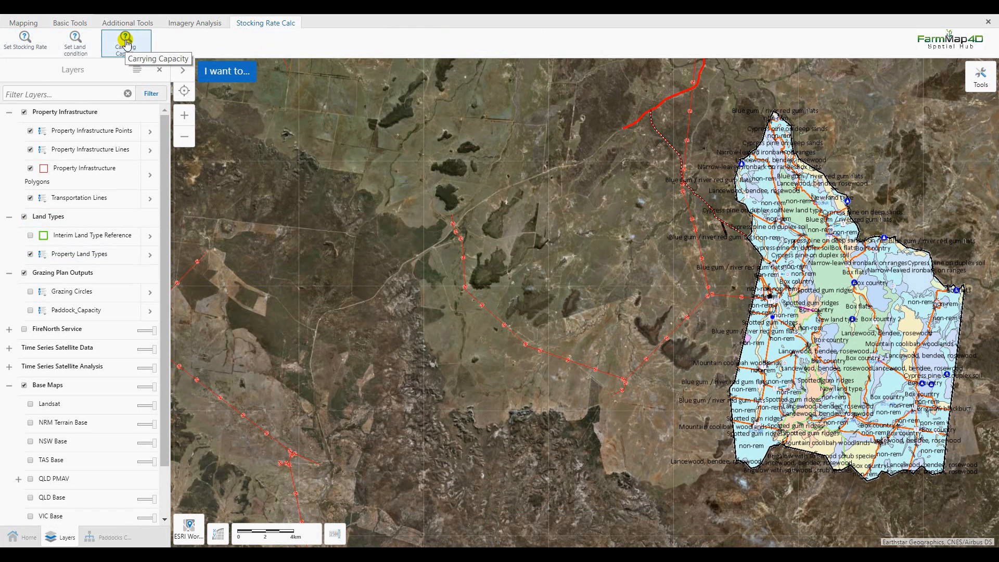
Open the land type stocking rate table, keeping units as Cattle Ha/AE
{"action": "left_click", "coordinate": [41, 47]}
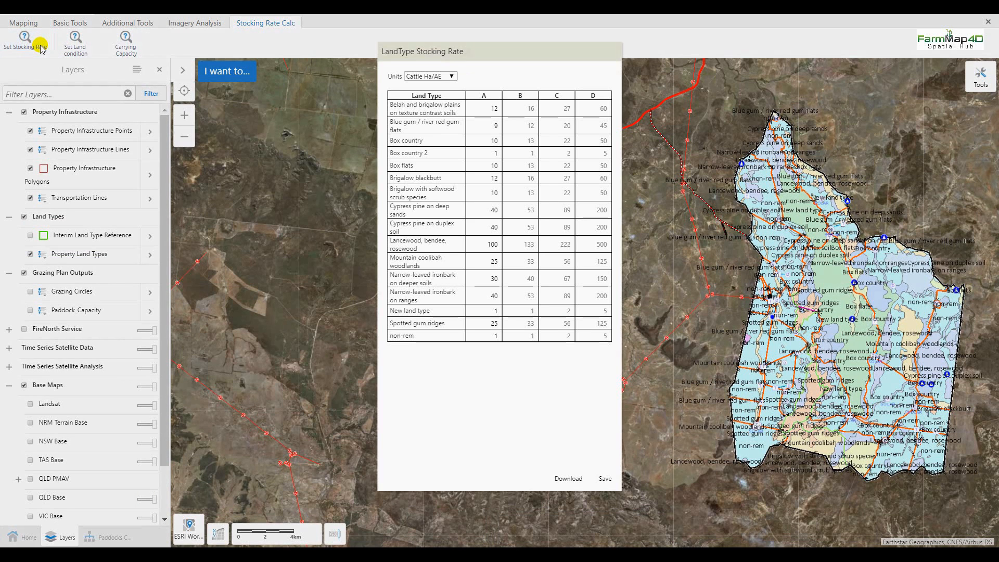
{"action": "left_click", "coordinate": [446, 77]}
{"action": "left_click", "coordinate": [440, 92]}
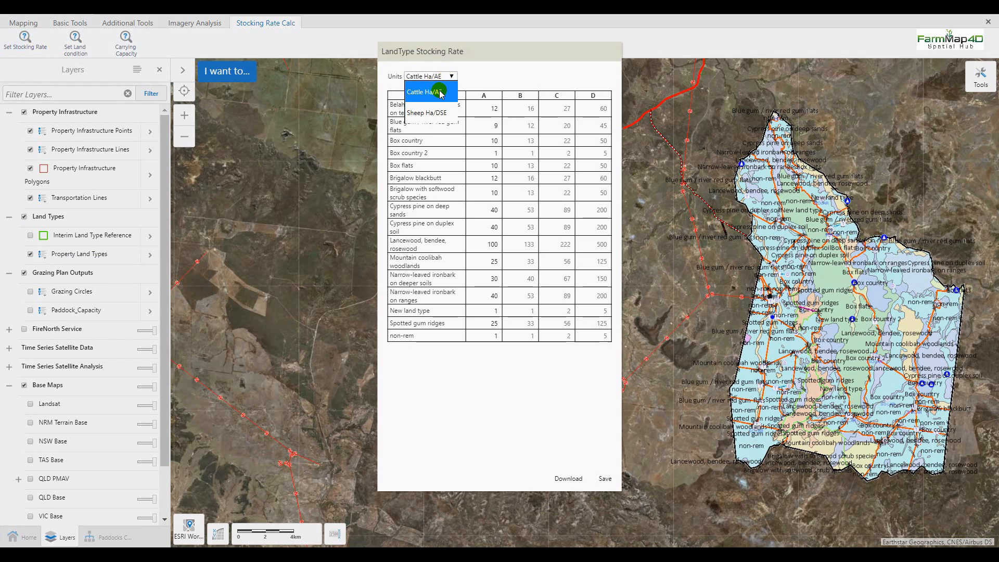
{"action": "left_click", "coordinate": [439, 113]}
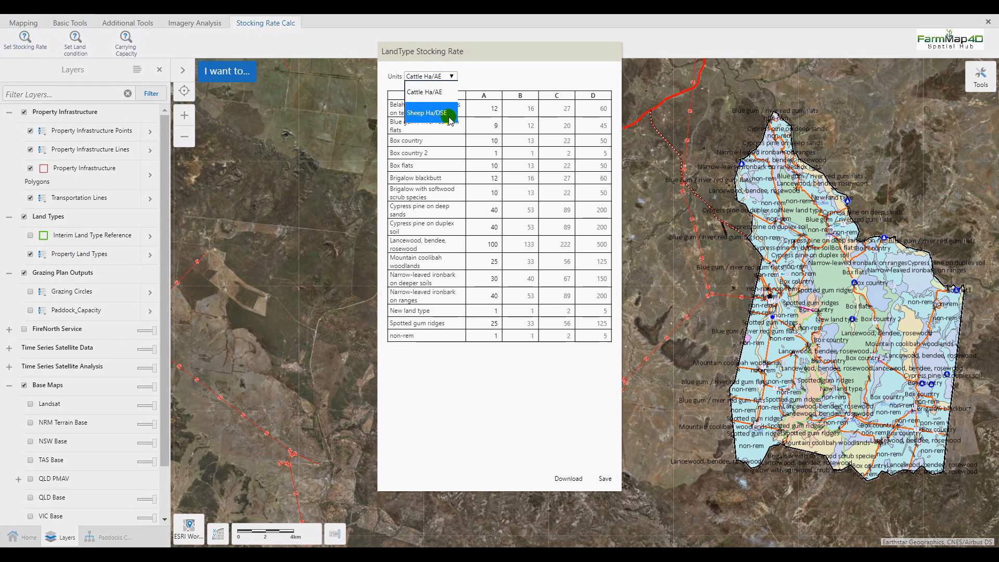
{"action": "left_click", "coordinate": [439, 92]}
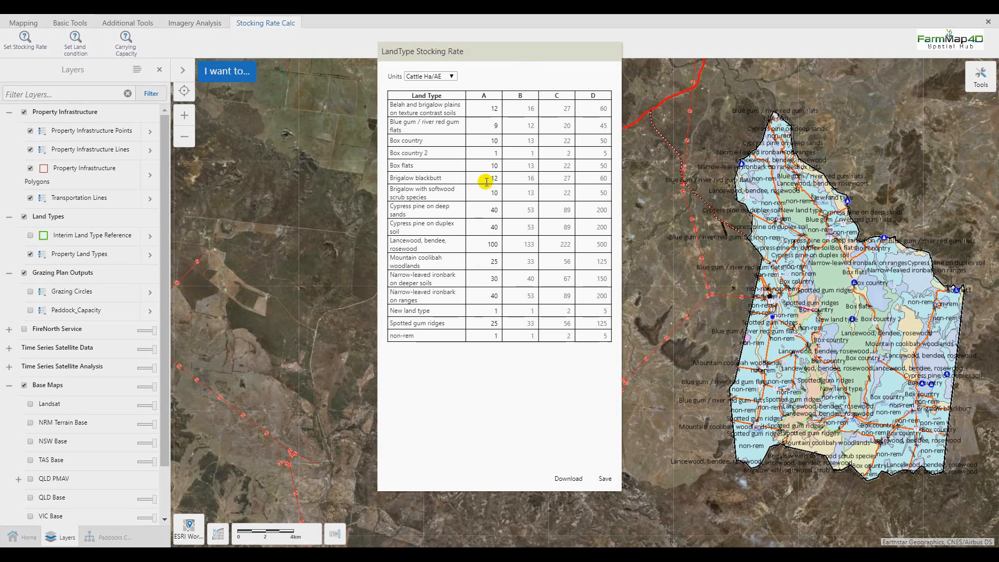
Edit the Cypress pine on deep sands rate cells, entering 3040
{"action": "double_click", "coordinate": [558, 108]}
{"action": "double_click", "coordinate": [486, 210]}
{"action": "type", "text": "30"}
{"action": "type", "text": "40"}
Download and save the LandType Stocking Rate table, then acknowledge the confirmation
{"action": "left_click", "coordinate": [566, 484]}
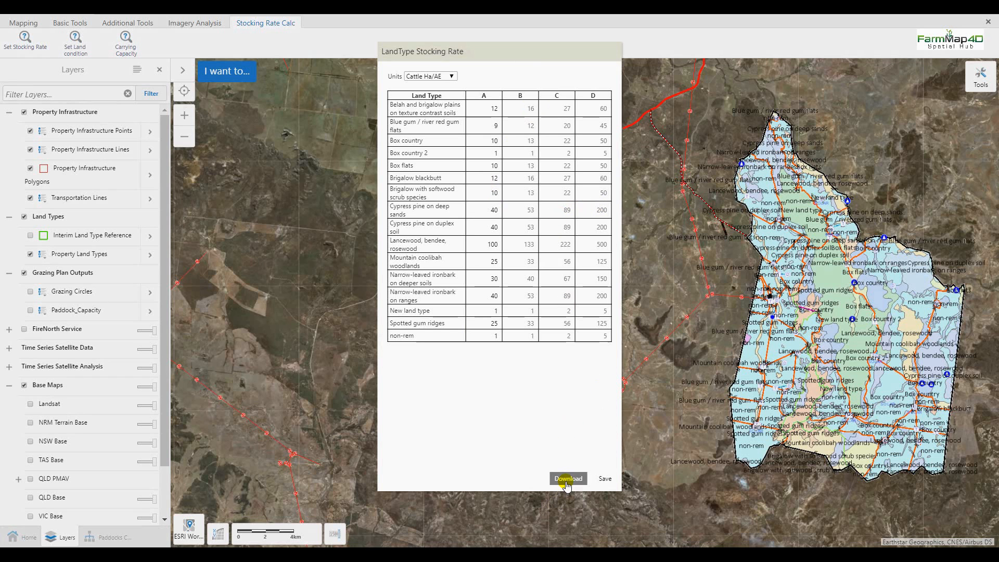
{"action": "left_click", "coordinate": [602, 482]}
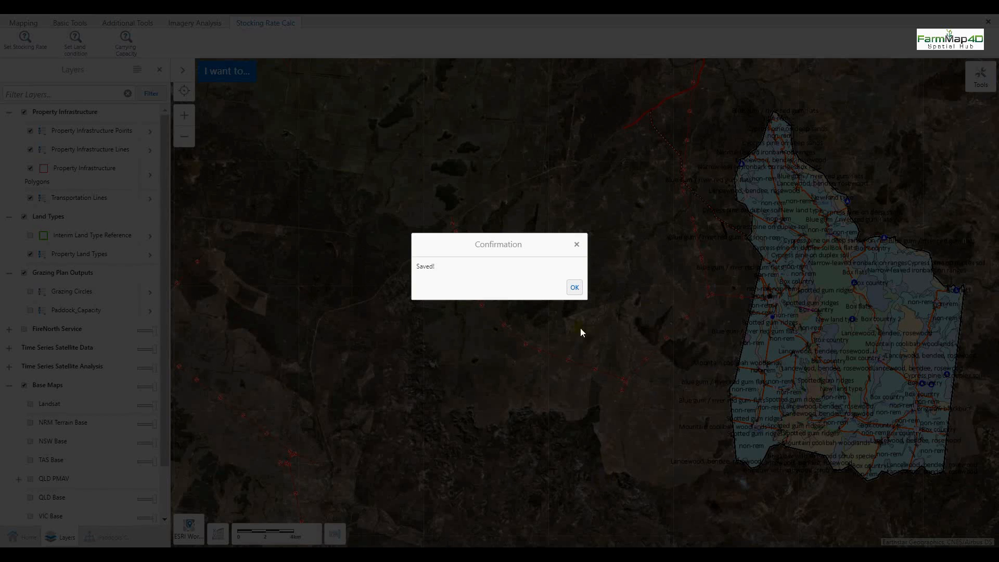
{"action": "left_click", "coordinate": [574, 287]}
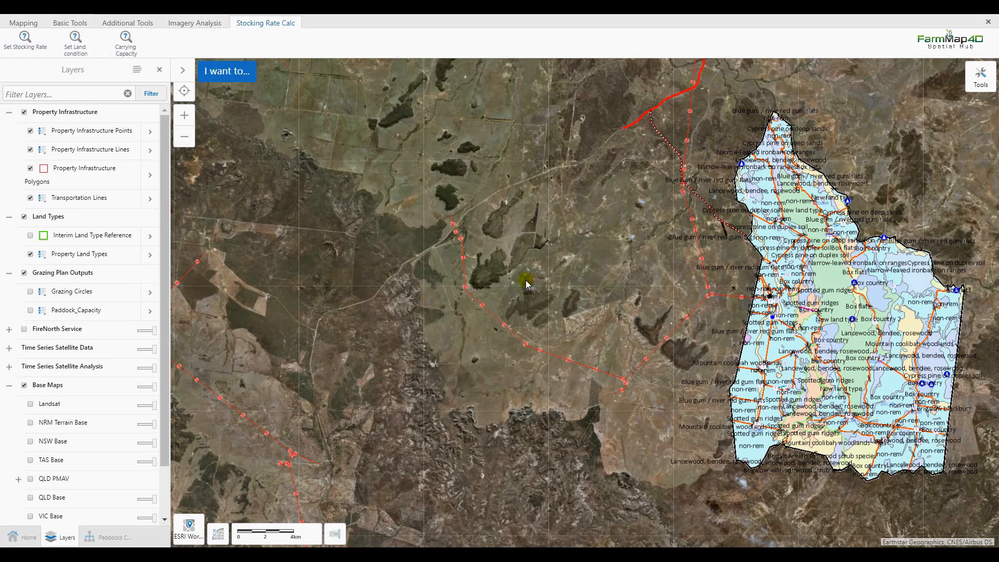
Hide Property Land Types and show the Normal Season 1000m grazing circles
{"action": "left_click", "coordinate": [30, 254]}
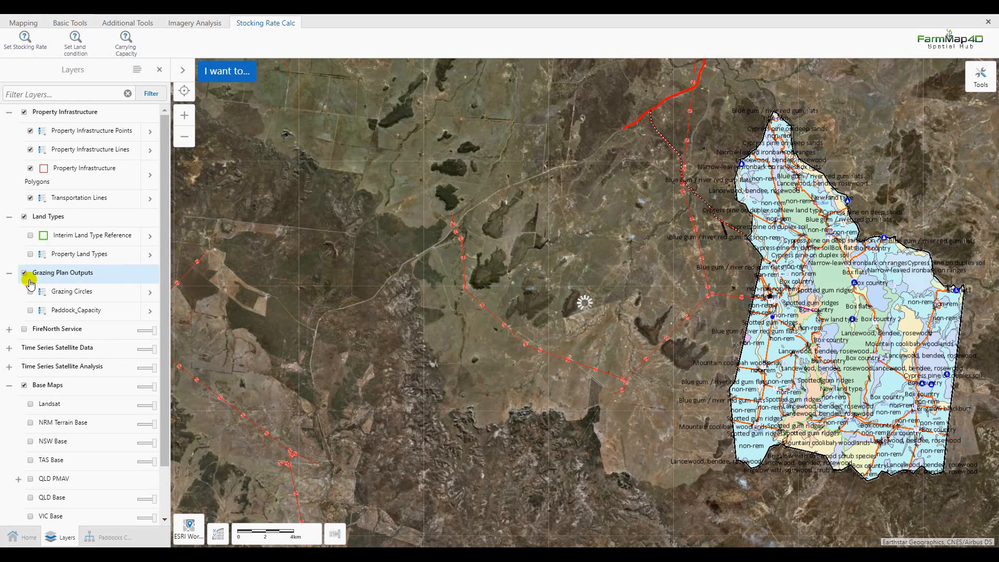
{"action": "left_click", "coordinate": [30, 292]}
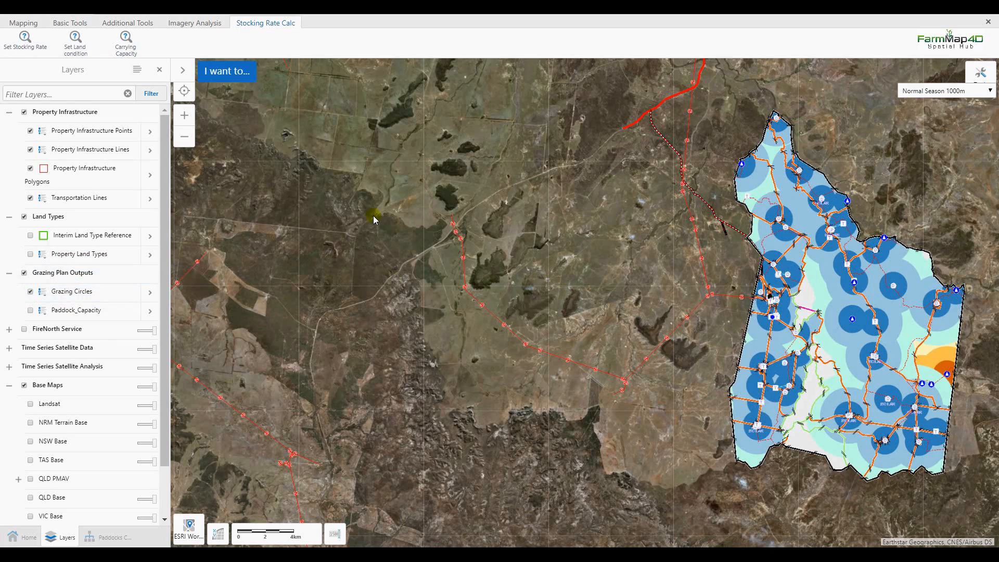
Open the Paddock Land Condition table and rate 11 Mile HP's distance classes A and C
{"action": "left_click", "coordinate": [78, 45]}
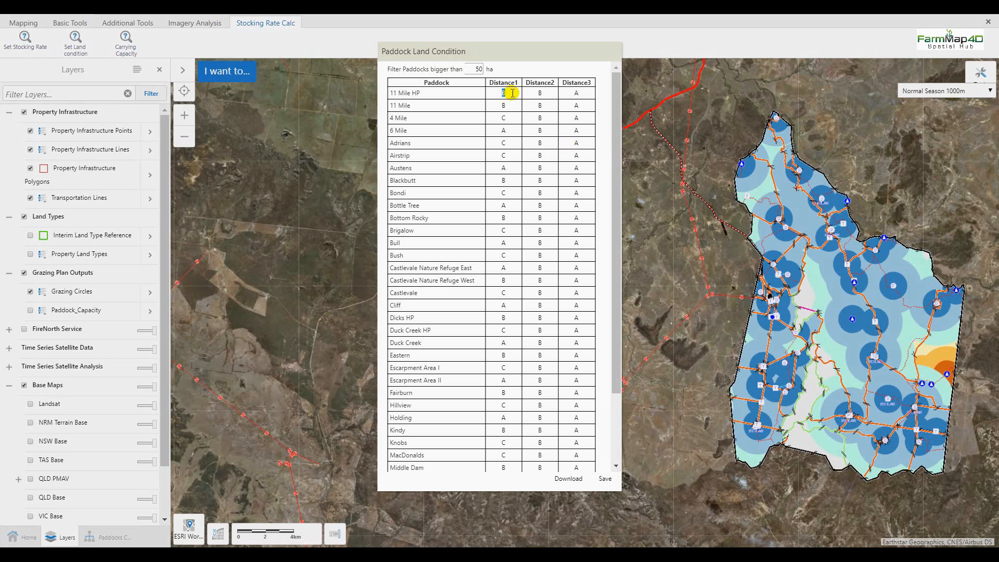
{"action": "type", "text": "A"}
{"action": "left_click", "coordinate": [572, 93]}
{"action": "type", "text": "C"}
{"action": "left_click", "coordinate": [499, 93]}
{"action": "type", "text": "C"}
{"action": "left_click", "coordinate": [574, 94]}
Apply the 40 ha minimum paddock size filter and save the land condition ratings
{"action": "left_click", "coordinate": [484, 66]}
{"action": "left_click", "coordinate": [504, 69]}
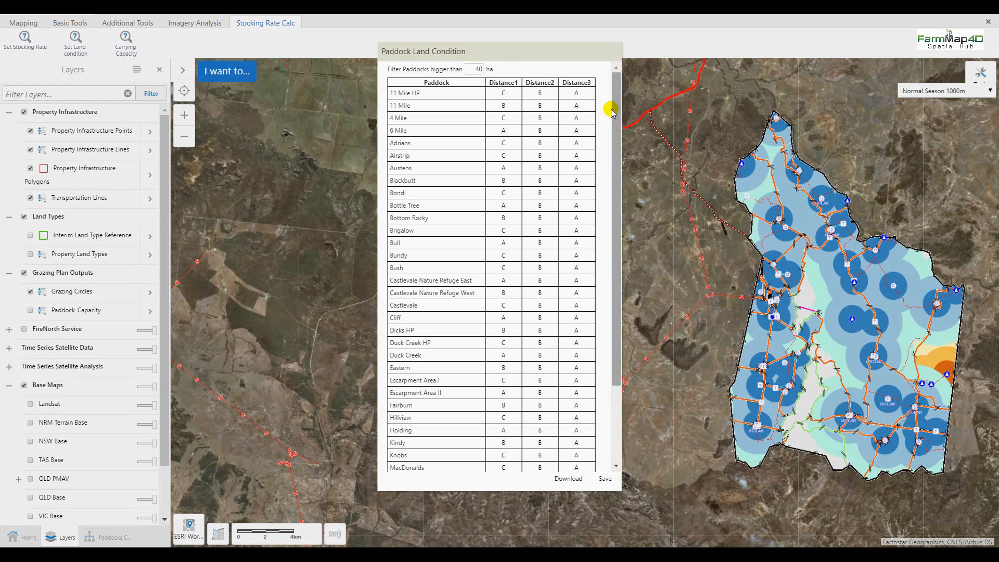
{"action": "left_click_drag", "start_coordinate": [617, 127], "coordinate": [623, 238]}
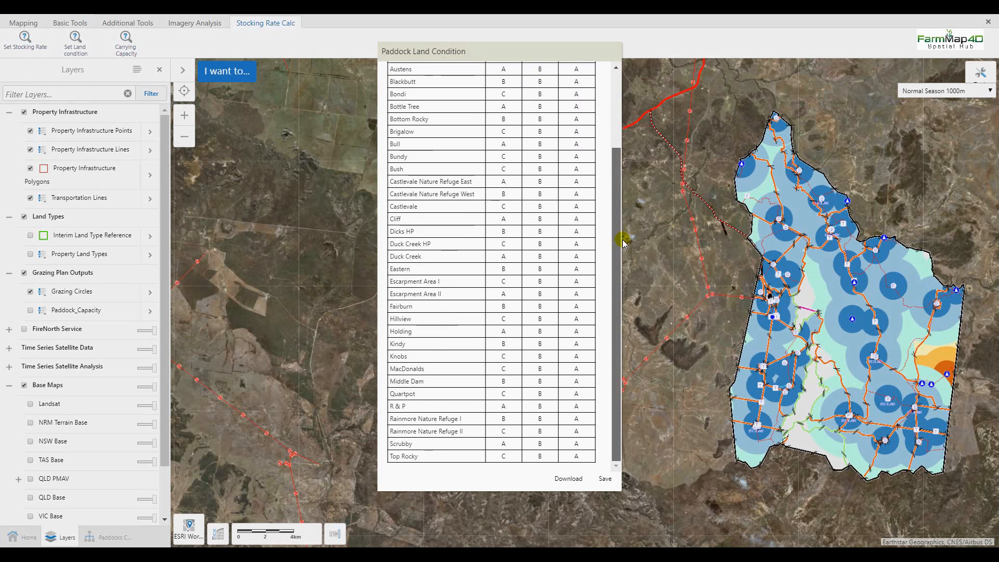
{"action": "left_click_drag", "start_coordinate": [617, 198], "coordinate": [610, 80]}
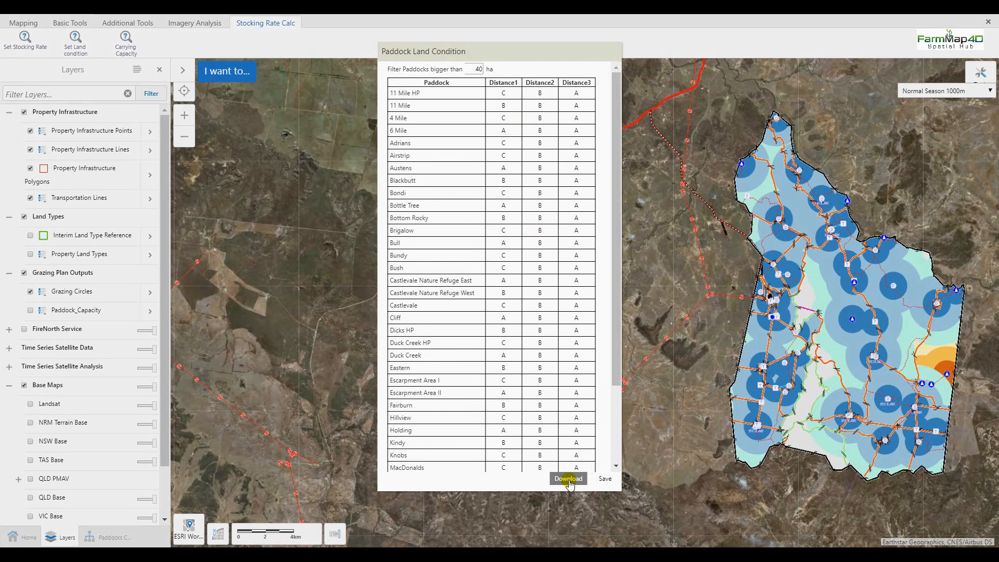
{"action": "left_click", "coordinate": [606, 479]}
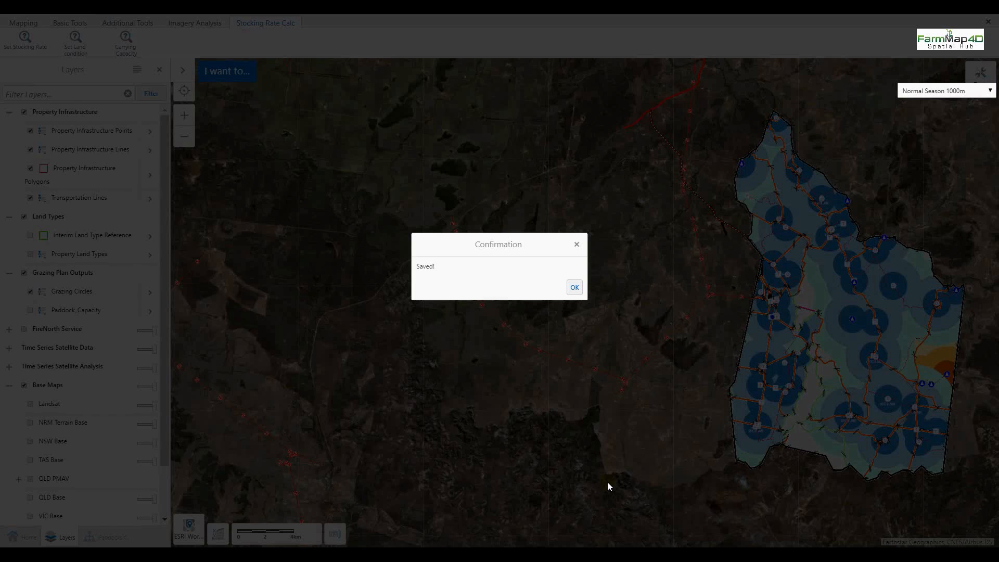
{"action": "left_click", "coordinate": [574, 288]}
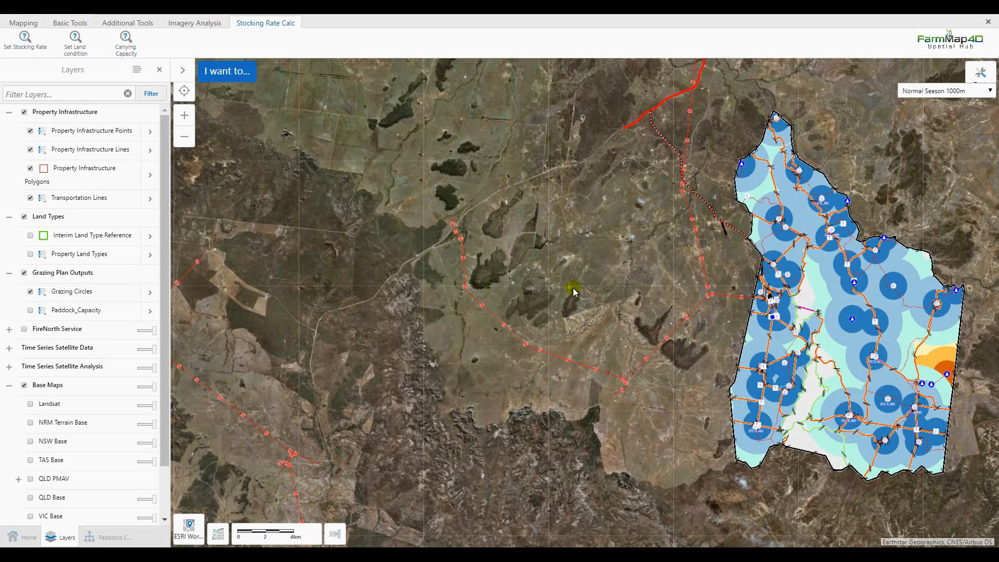
Start carrying capacity scenario 'Paddocks Capacity Nov 2014' on the Nov 2014 grazing circles
{"action": "left_click", "coordinate": [129, 46]}
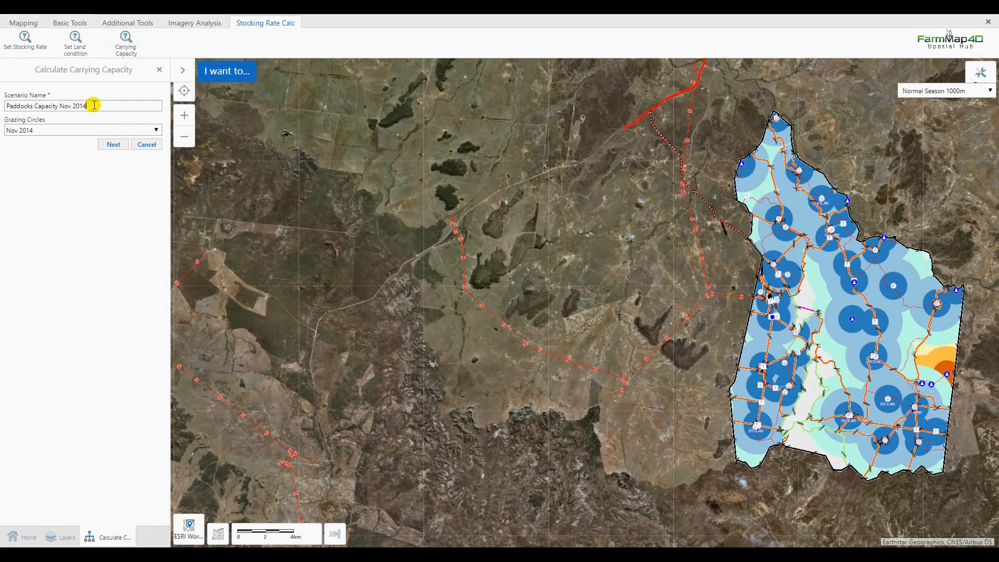
{"action": "left_click", "coordinate": [140, 130]}
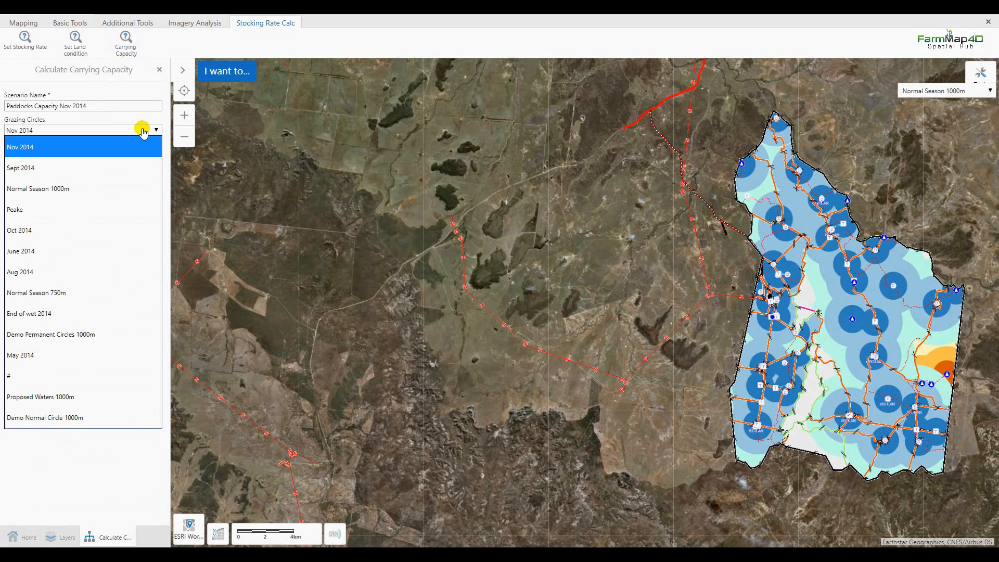
{"action": "left_click", "coordinate": [60, 147]}
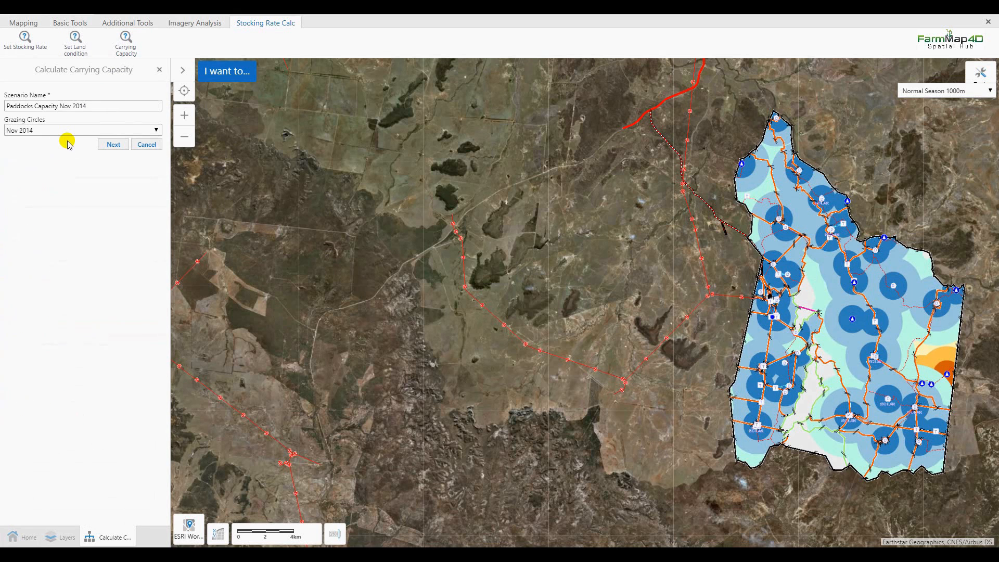
{"action": "left_click", "coordinate": [113, 145]}
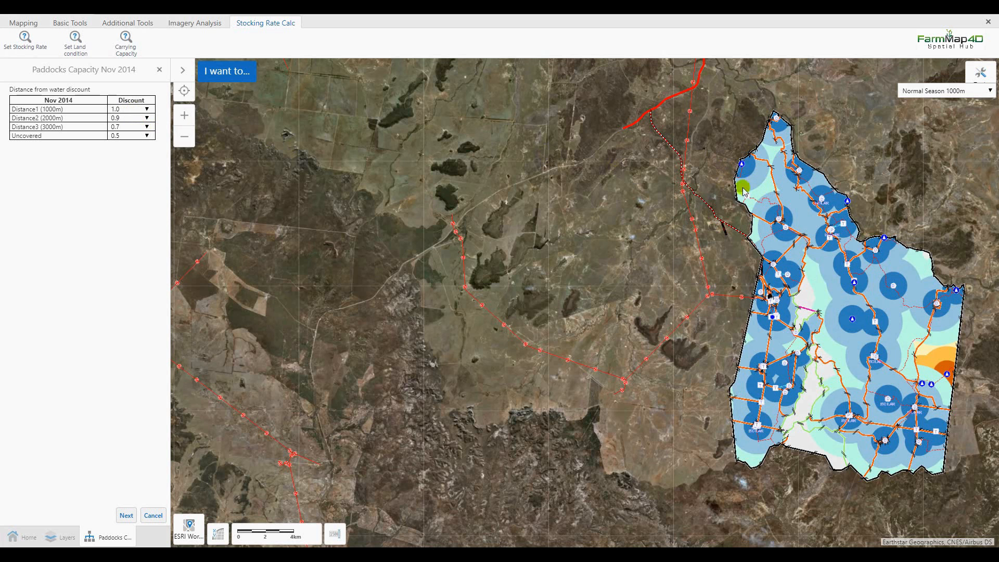
Keep Distance3 discount at 0.7 and Uncovered at 0.5, then calculate carrying capacity
{"action": "left_click", "coordinate": [146, 127]}
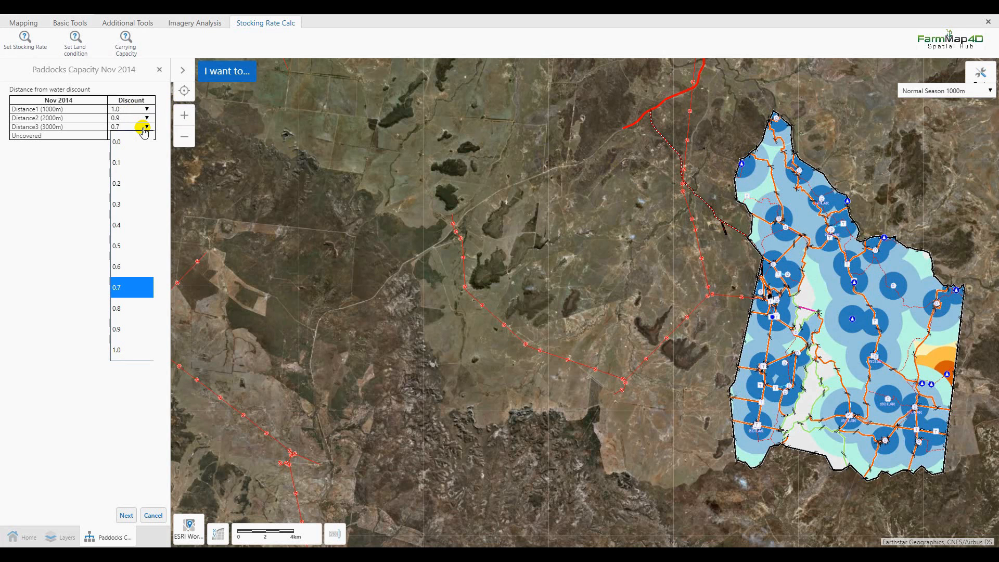
{"action": "left_click", "coordinate": [134, 281]}
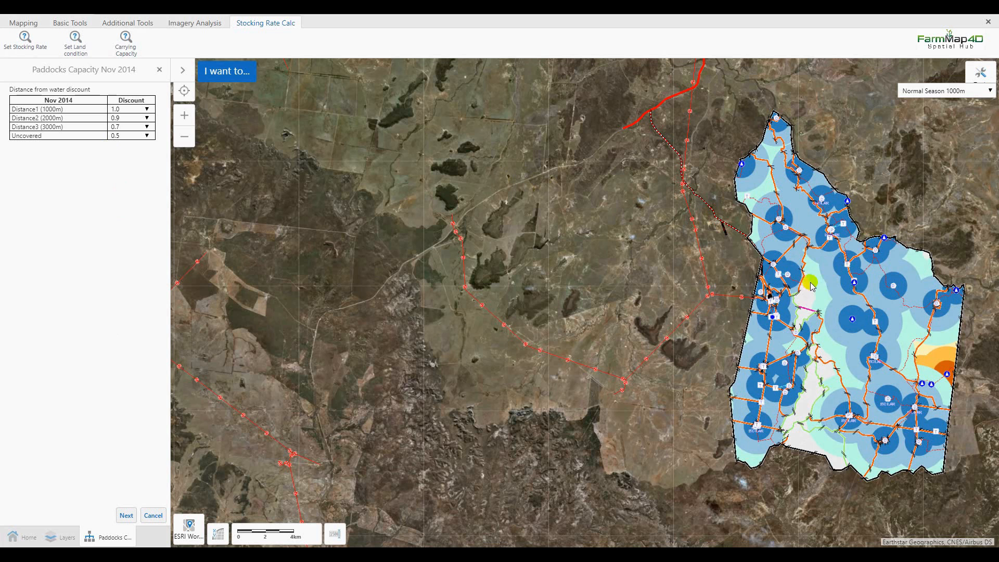
{"action": "left_click", "coordinate": [125, 136]}
{"action": "left_click", "coordinate": [124, 150]}
{"action": "left_click", "coordinate": [125, 136]}
{"action": "left_click", "coordinate": [121, 167]}
{"action": "left_click", "coordinate": [146, 137]}
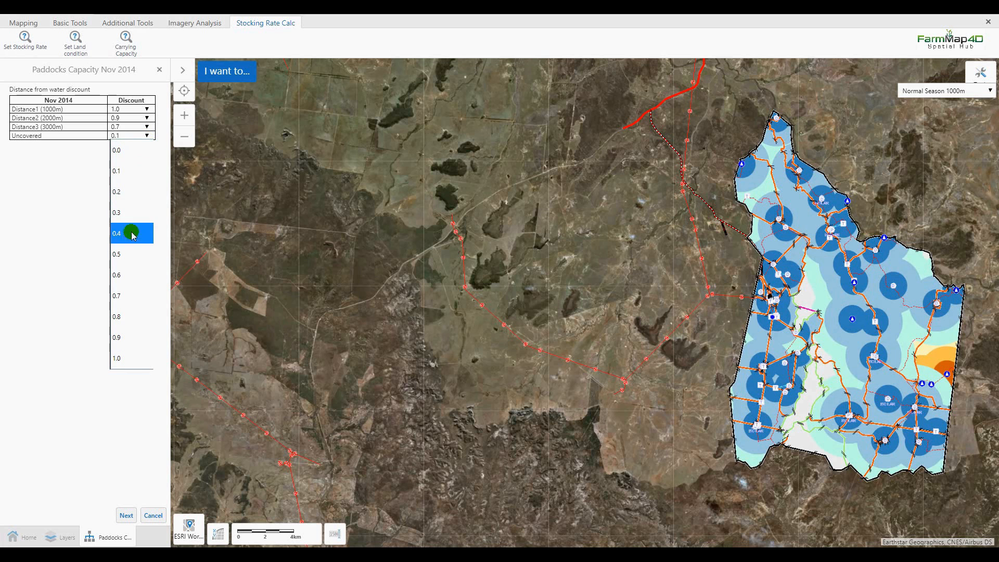
{"action": "left_click", "coordinate": [128, 255]}
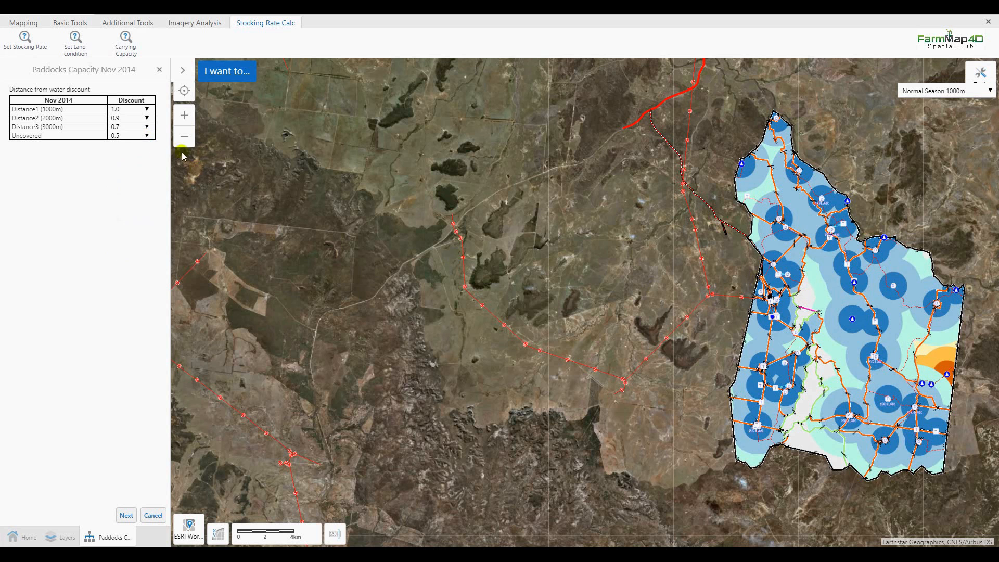
{"action": "left_click", "coordinate": [127, 515]}
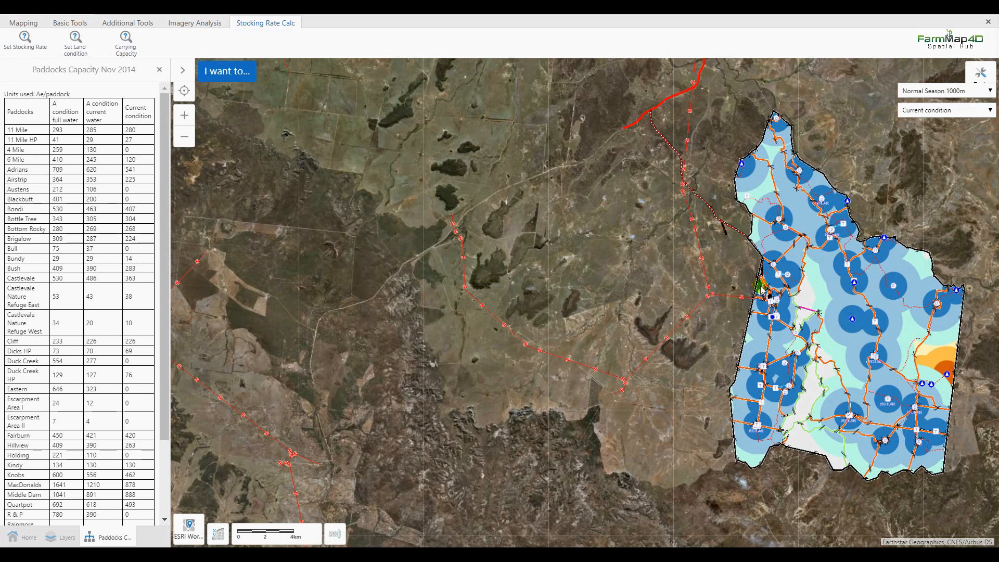
Hide Grazing Circles and map each paddock's Paddocks Capacity Nov 2014 figure
{"action": "left_click", "coordinate": [64, 539]}
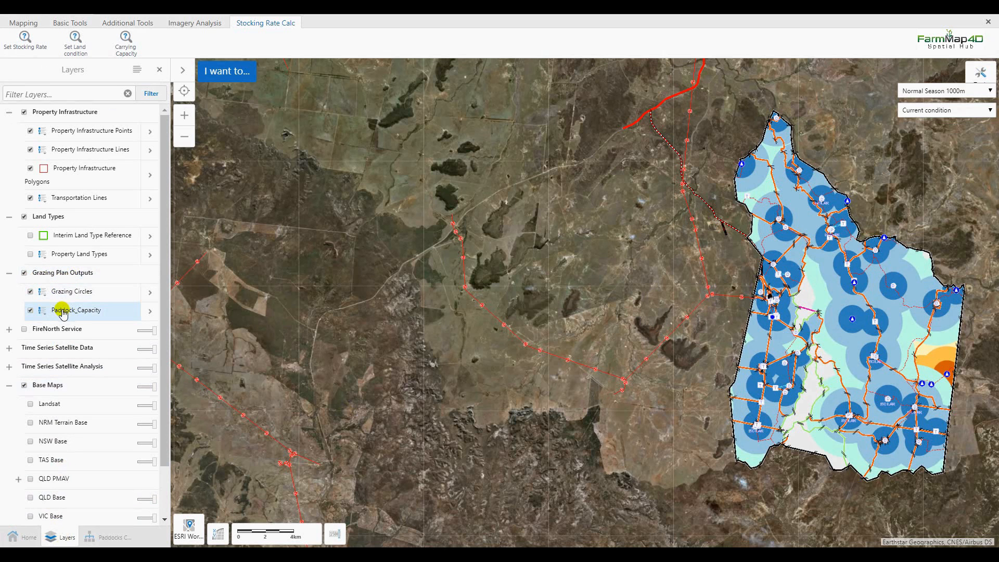
{"action": "left_click", "coordinate": [31, 293]}
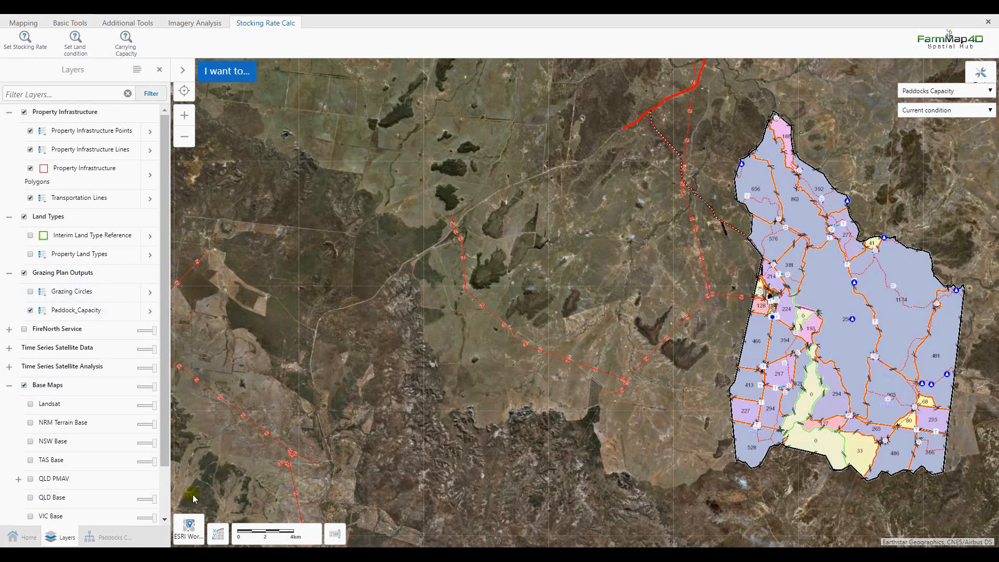
{"action": "left_click", "coordinate": [107, 539]}
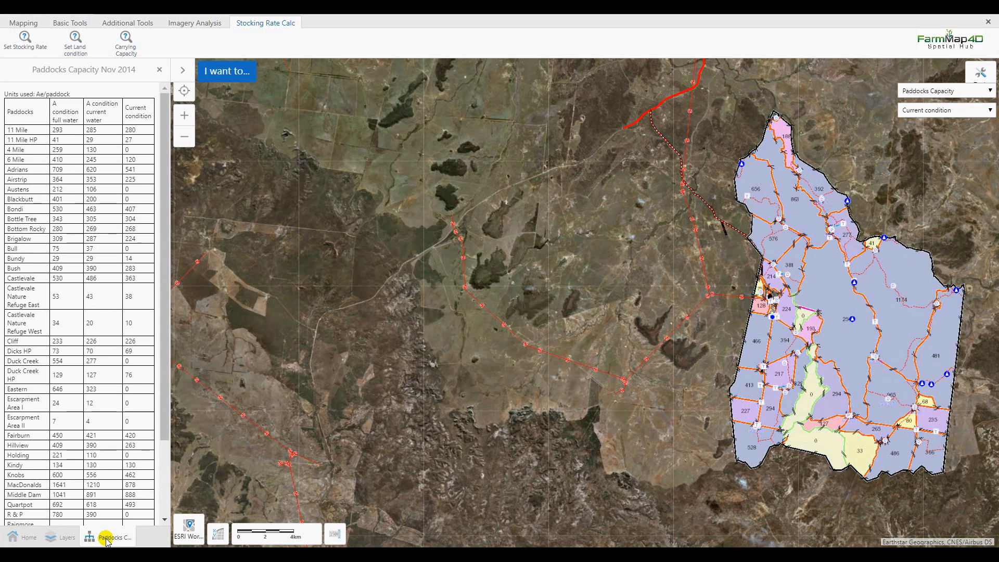
{"action": "left_click", "coordinate": [973, 93]}
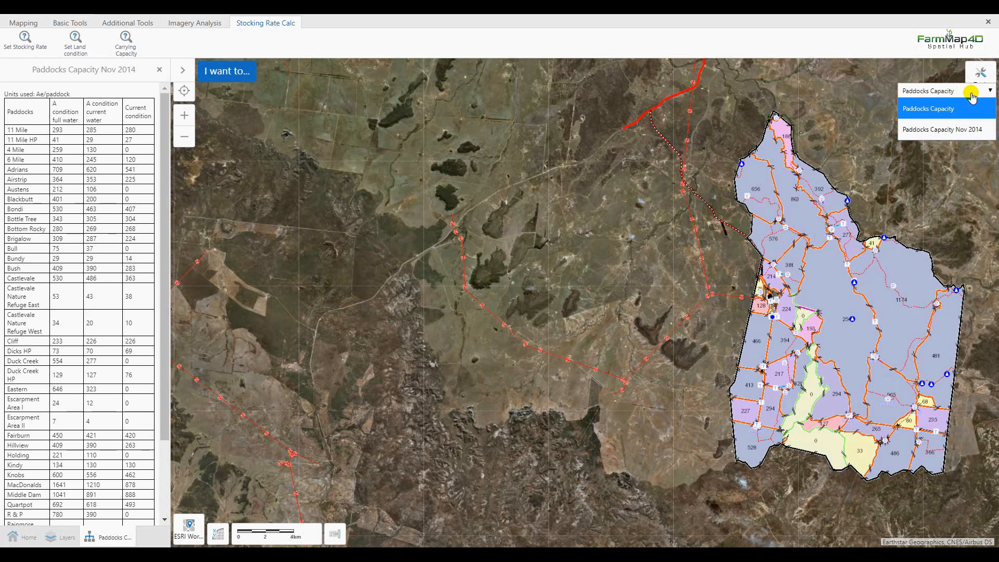
{"action": "left_click", "coordinate": [957, 131]}
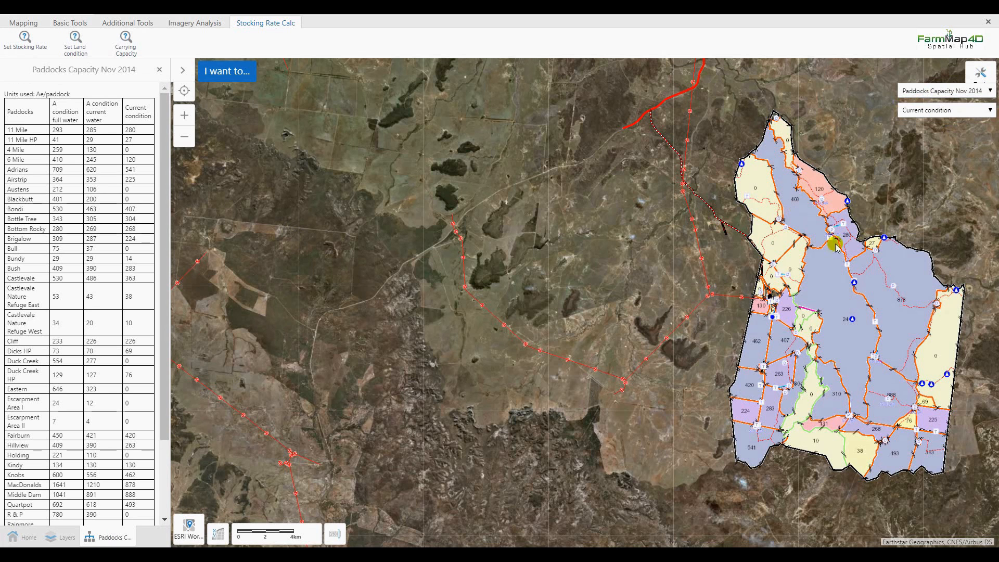
Switch the map's condition from Current to A condition current water, then A condition full water
{"action": "left_click", "coordinate": [971, 116]}
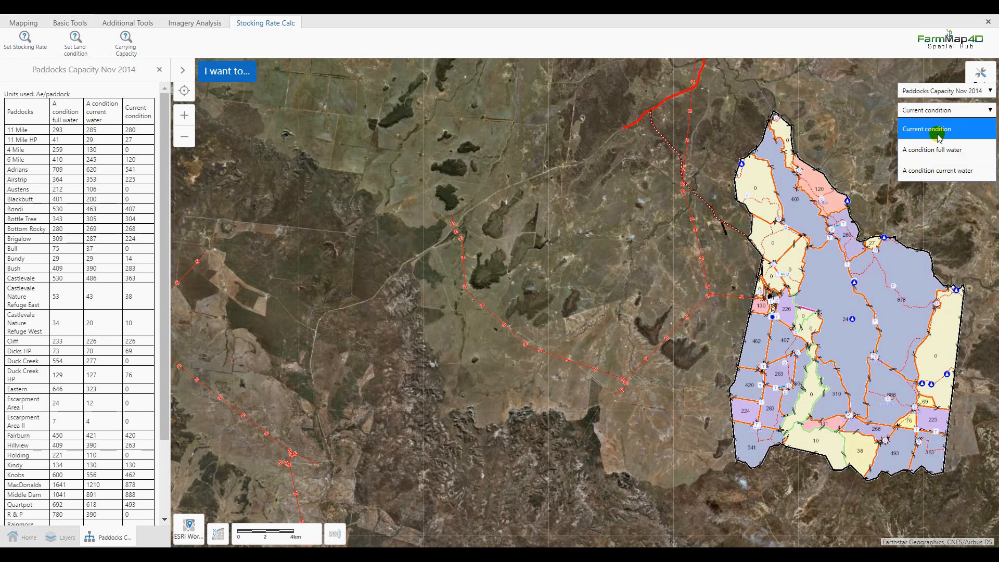
{"action": "left_click", "coordinate": [916, 128]}
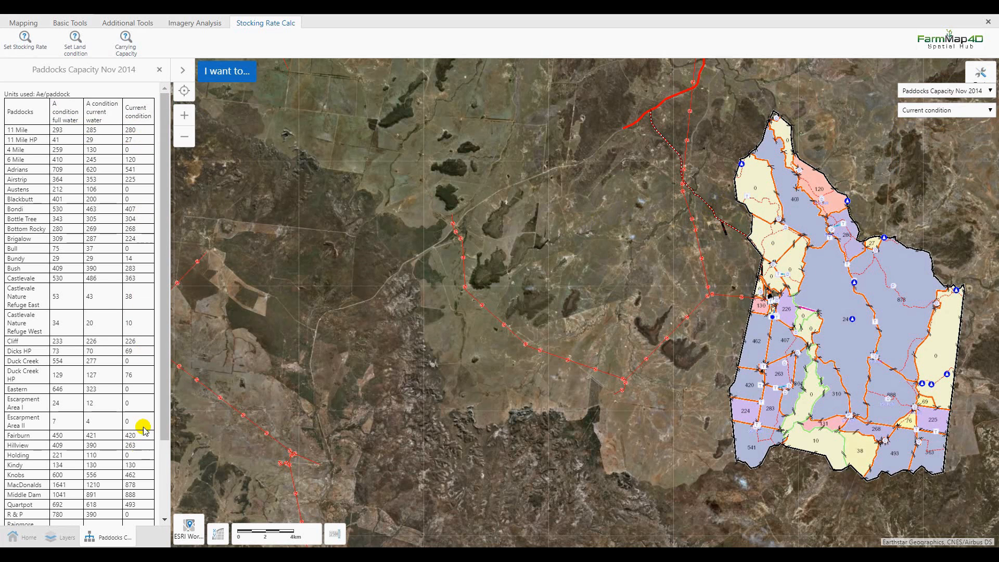
{"action": "left_click", "coordinate": [918, 109]}
{"action": "left_click", "coordinate": [932, 172]}
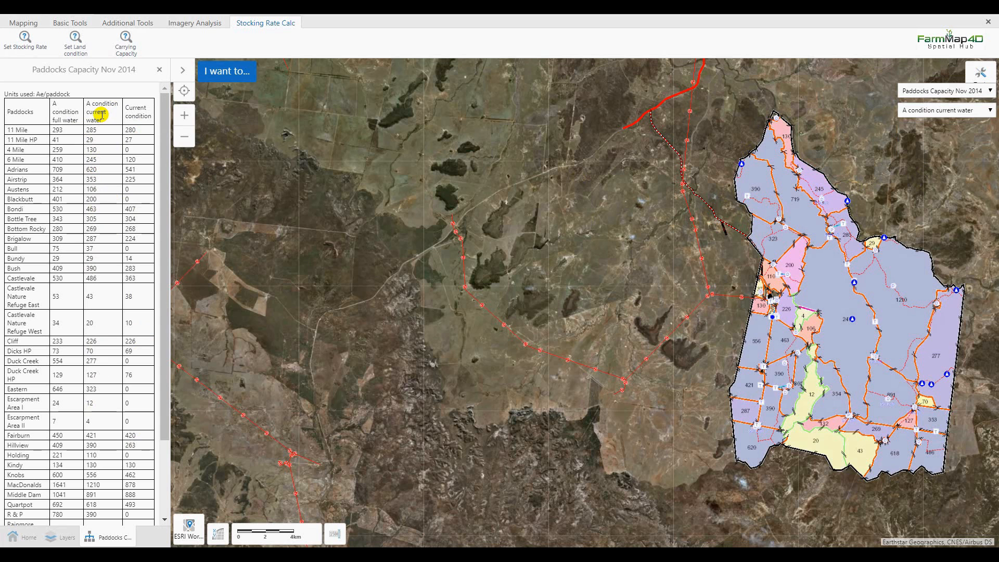
{"action": "left_click", "coordinate": [926, 111]}
{"action": "left_click", "coordinate": [928, 149]}
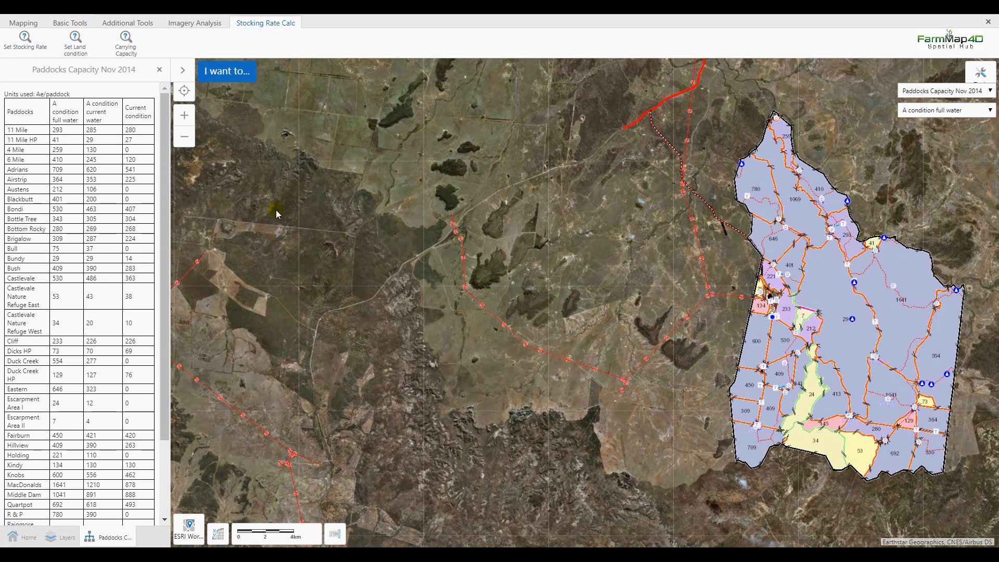
{"action": "left_click", "coordinate": [67, 537]}
{"action": "left_click", "coordinate": [81, 254]}
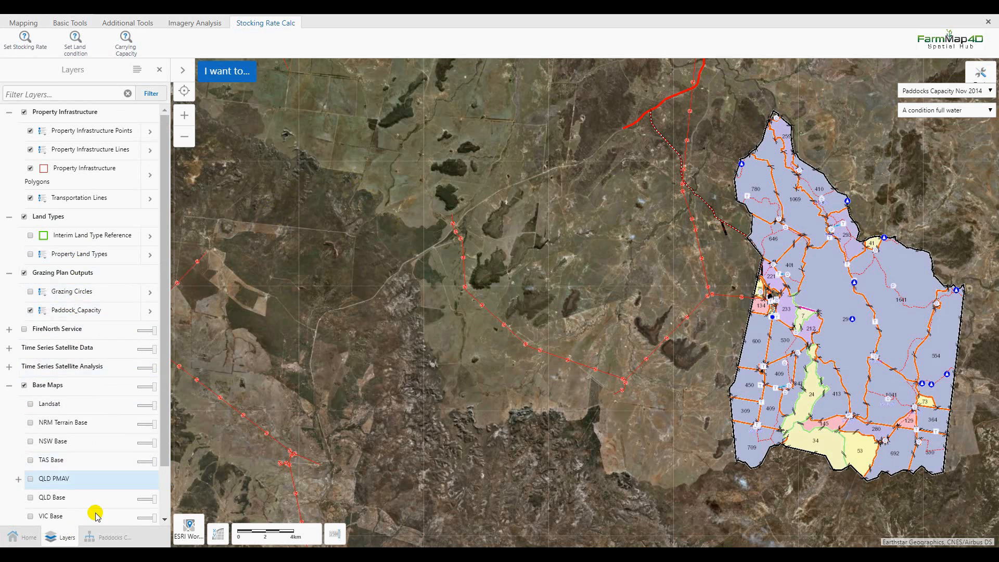
{"action": "left_click", "coordinate": [106, 538]}
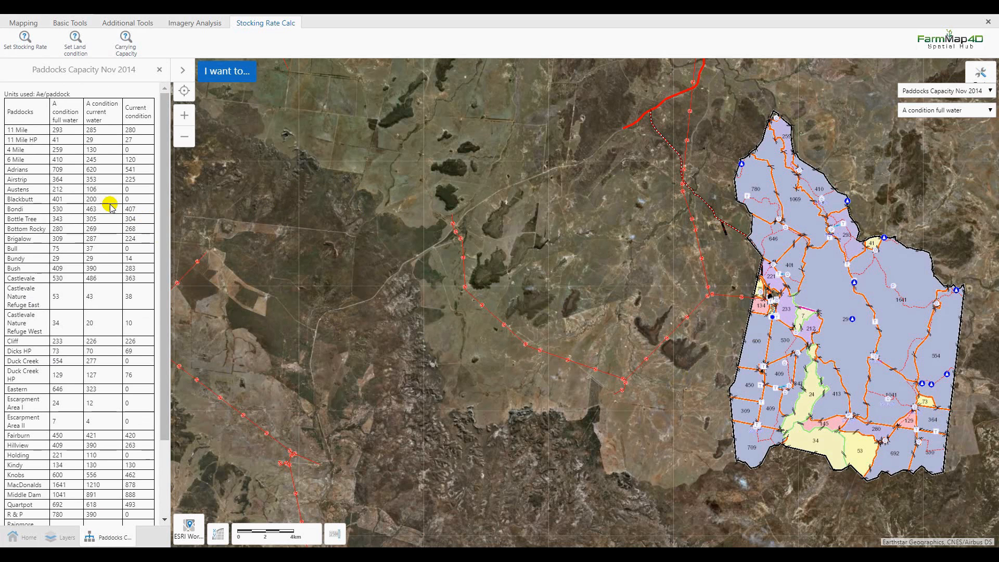
{"action": "scroll", "coordinate": [107, 208], "scroll_direction": "down", "scroll_amount": 3}
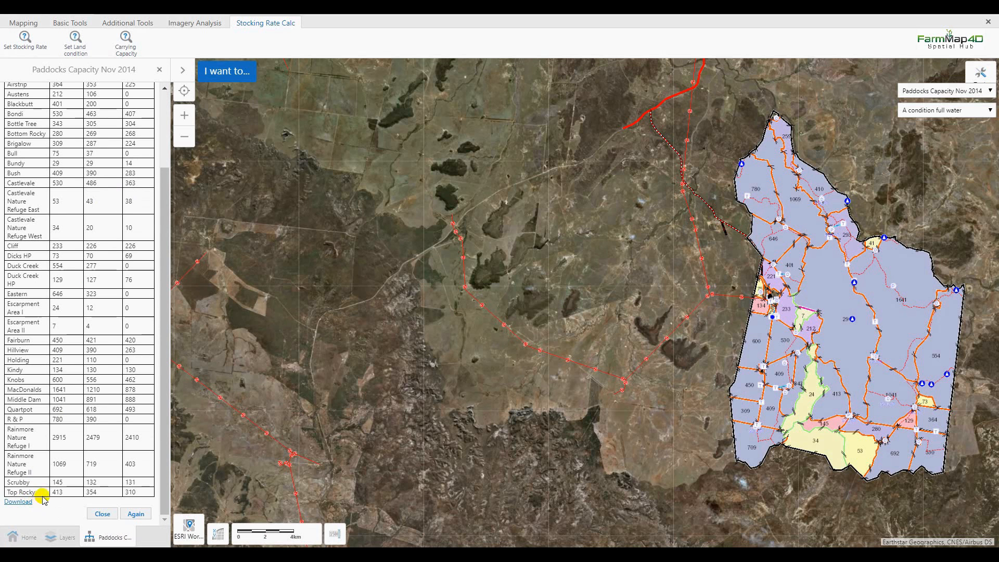
{"action": "left_click_drag", "start_coordinate": [681, 341], "coordinate": [454, 329]}
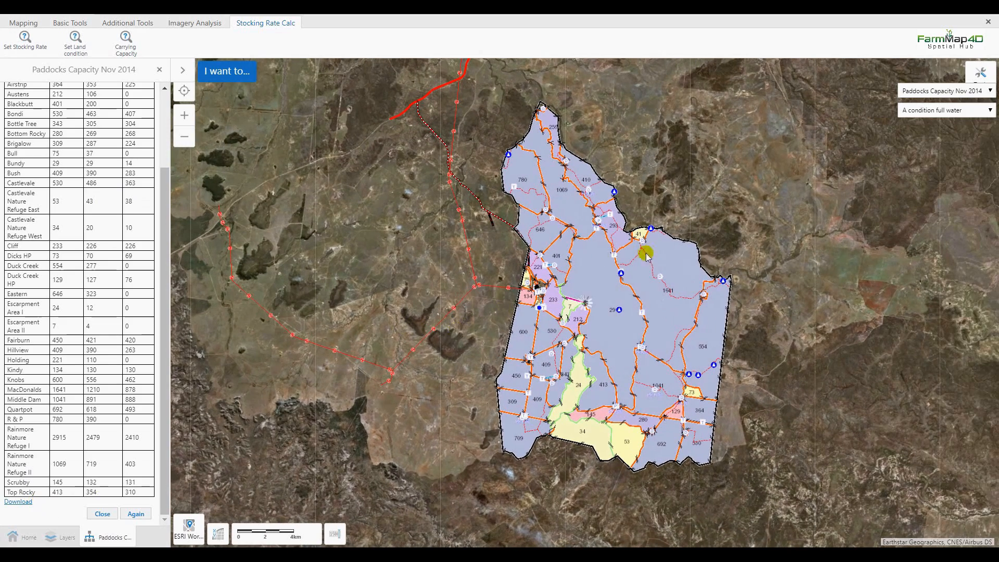